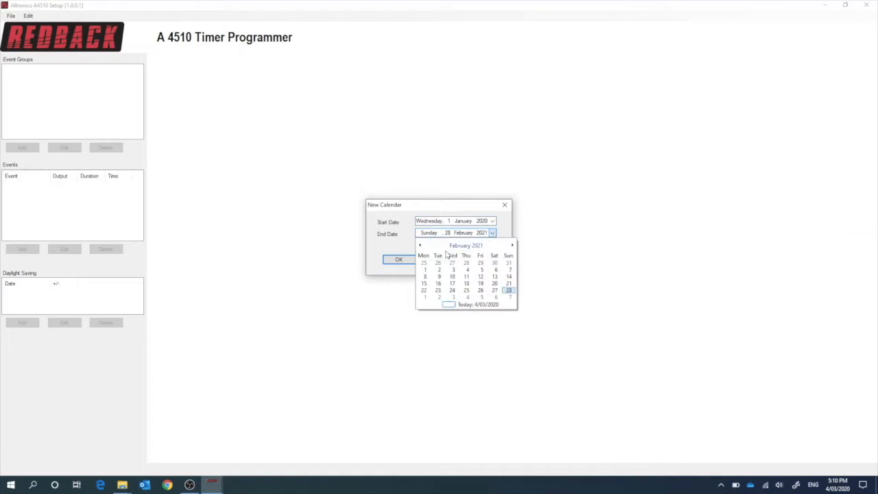
- Set the new calendar's end date to 31 December 2020 and create the calendar
{"action": "left_click", "coordinate": [420, 246]}
{"action": "left_click", "coordinate": [420, 246]}
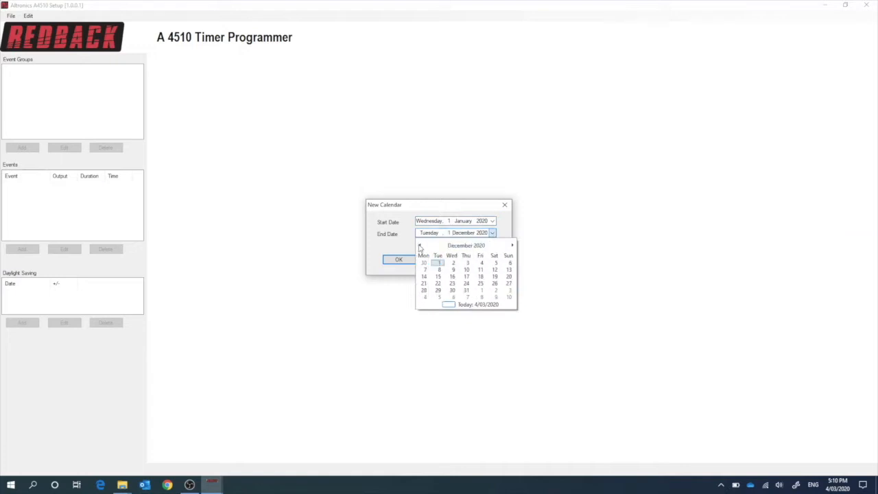
{"action": "left_click", "coordinate": [466, 291]}
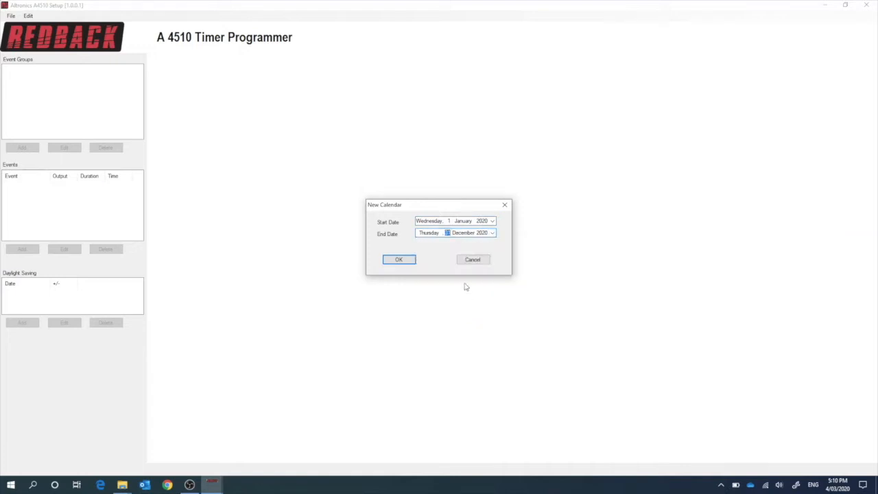
{"action": "left_click", "coordinate": [403, 261]}
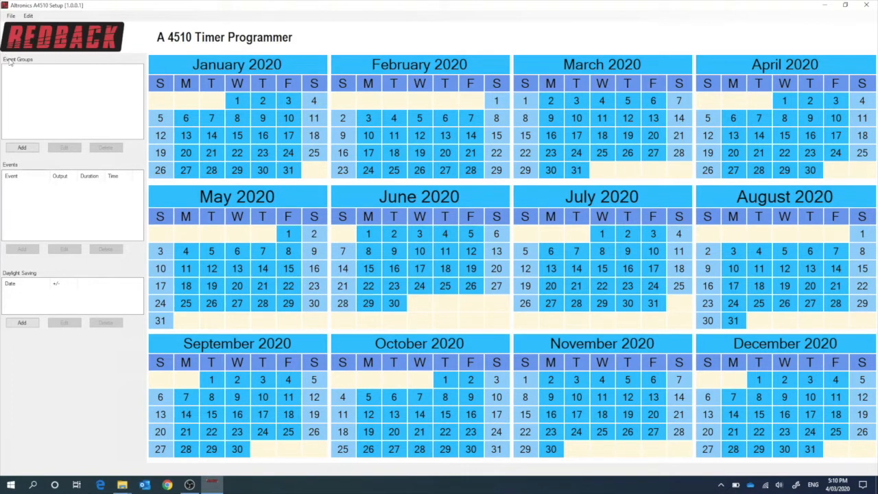
- Add an event group named NormDays with a bright green colour
{"action": "left_click", "coordinate": [23, 148]}
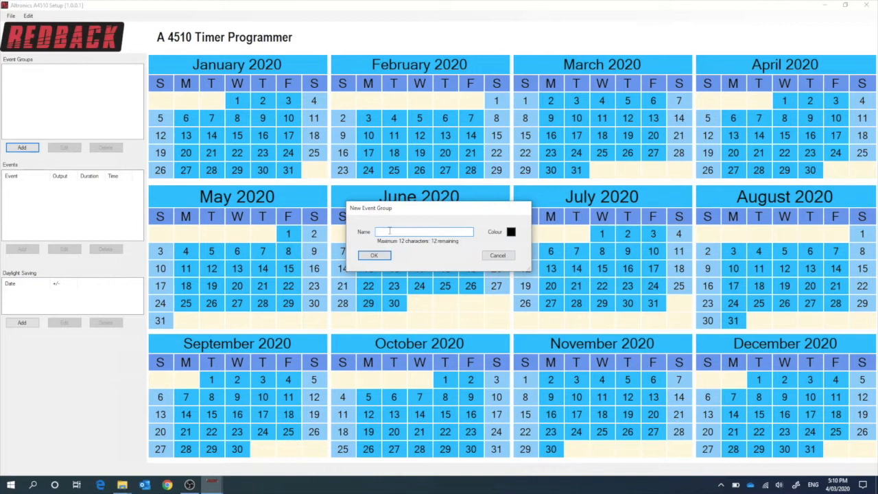
{"action": "type", "text": "NormDays"}
{"action": "left_click", "coordinate": [511, 234]}
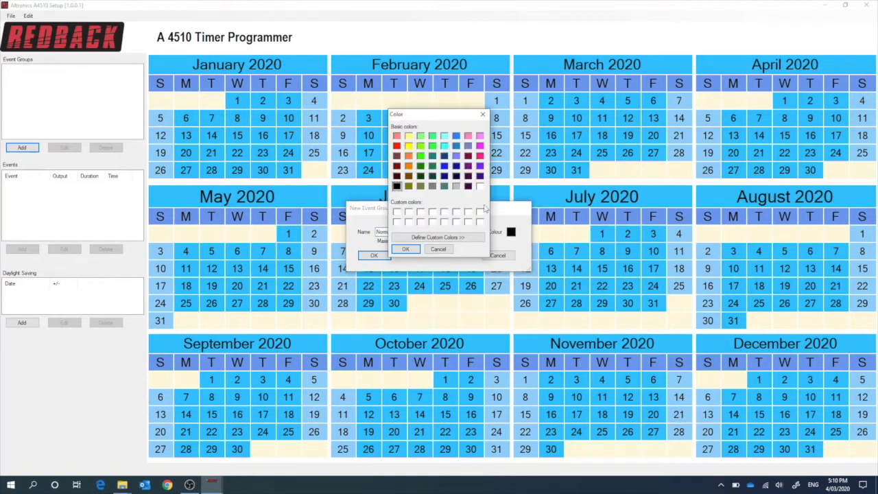
{"action": "left_click", "coordinate": [420, 156]}
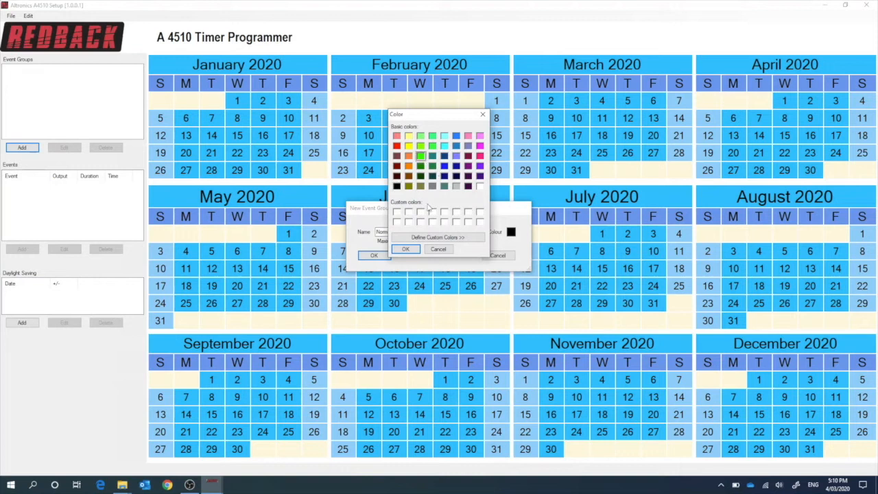
{"action": "left_click", "coordinate": [410, 251]}
{"action": "left_click", "coordinate": [374, 255]}
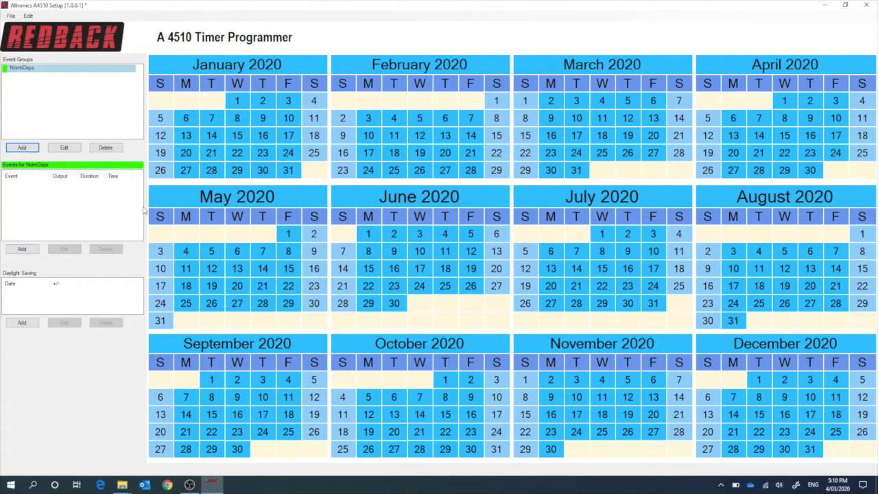
- Assign the NormDays group to the weekdays from 28 January to 30 June 2020 in the calendar
{"action": "left_click", "coordinate": [212, 170]}
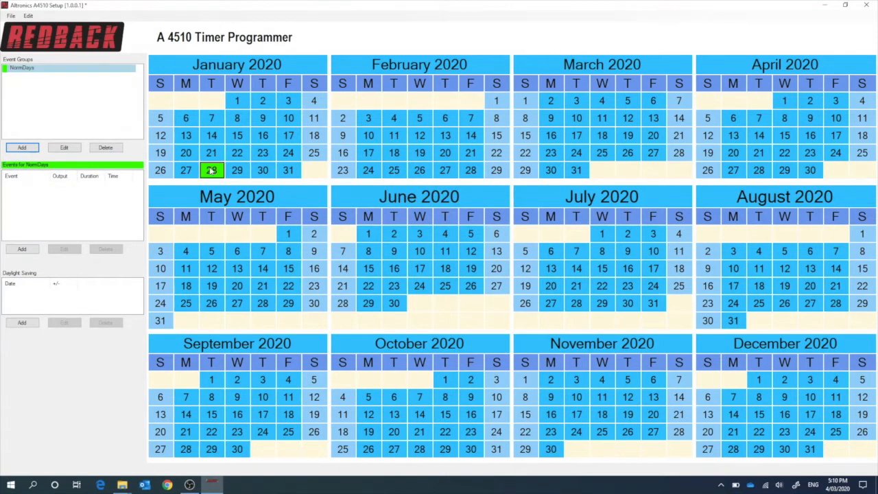
{"action": "left_click", "coordinate": [267, 173]}
{"action": "left_click", "coordinate": [264, 173], "text": "shift"}
{"action": "left_click_drag", "start_coordinate": [263, 172], "coordinate": [393, 314]}
{"action": "left_click", "coordinate": [394, 308], "text": "shift"}
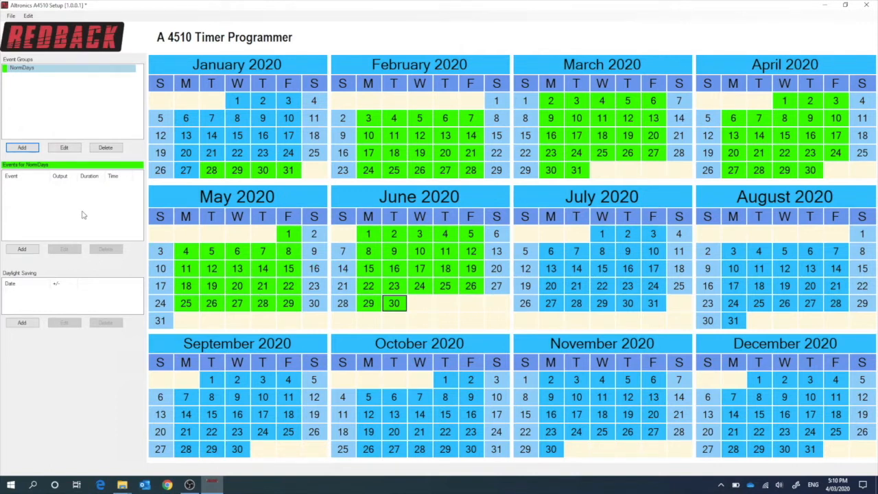
- Add an event group named PupHols with a red colour
{"action": "left_click", "coordinate": [23, 148]}
{"action": "type", "text": "PupHols"}
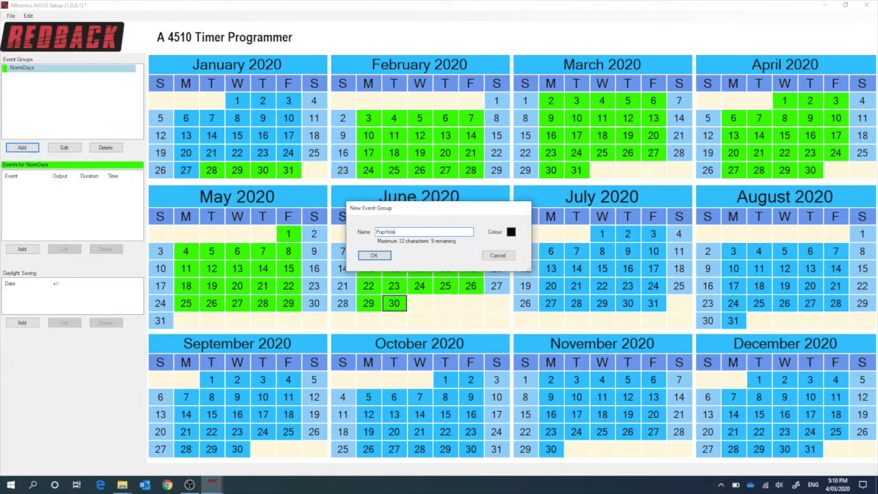
{"action": "left_click", "coordinate": [511, 232]}
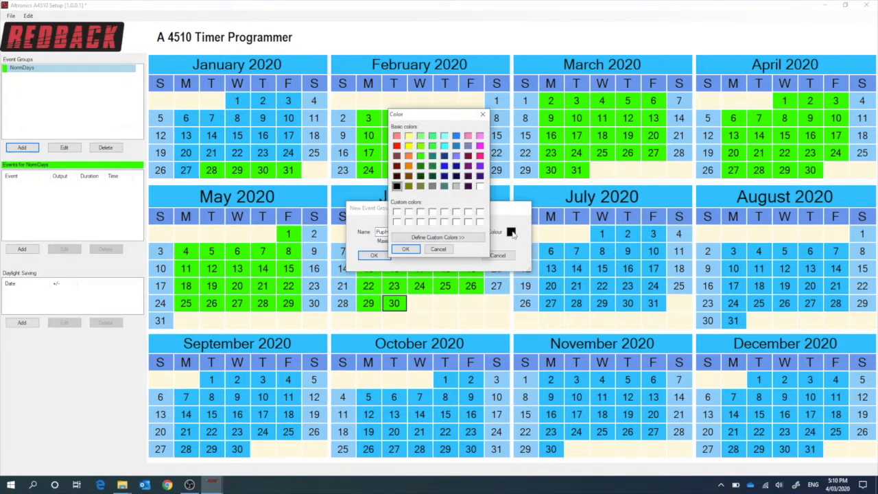
{"action": "left_click", "coordinate": [397, 146]}
{"action": "left_click", "coordinate": [405, 250]}
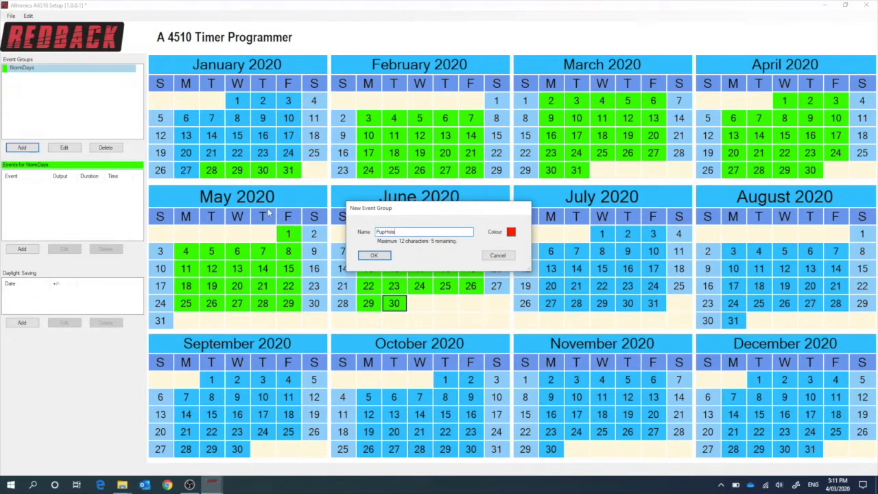
{"action": "left_click", "coordinate": [379, 256]}
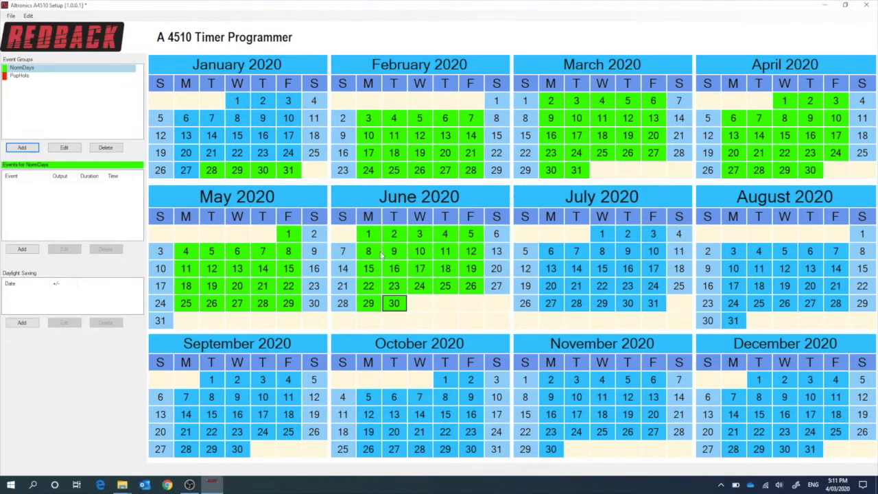
- Assign the PupHols group to 9 March, 10 April and 13 April 2020
{"action": "left_click", "coordinate": [20, 78]}
{"action": "left_click", "coordinate": [551, 120]}
{"action": "left_click", "coordinate": [844, 122]}
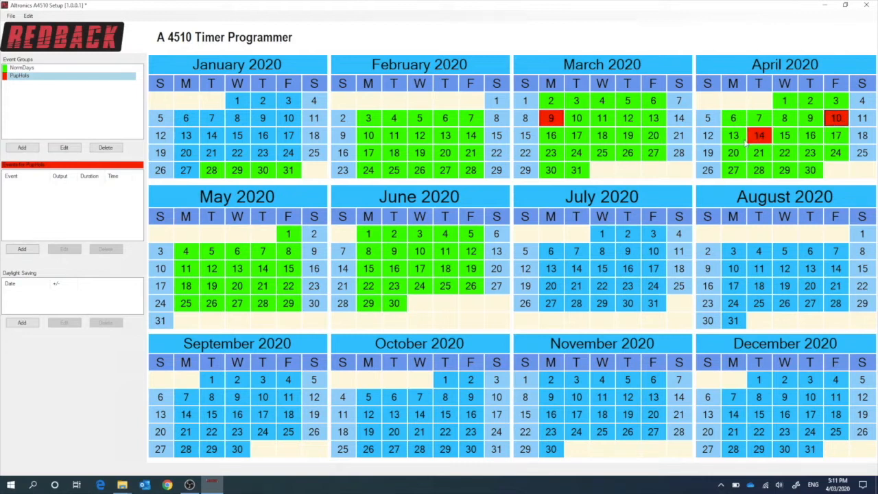
{"action": "left_click", "coordinate": [738, 138]}
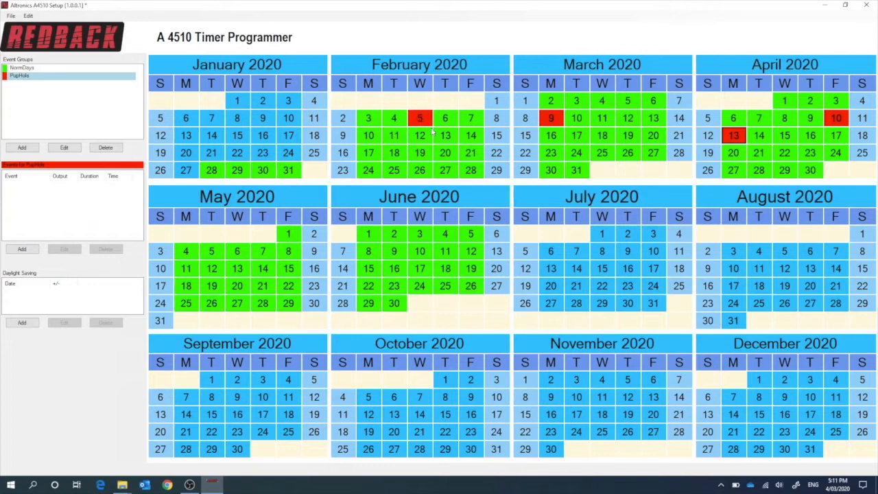
- Mark 3 February 2020 as PupHols and change that day back to NormDays
{"action": "left_click", "coordinate": [369, 118]}
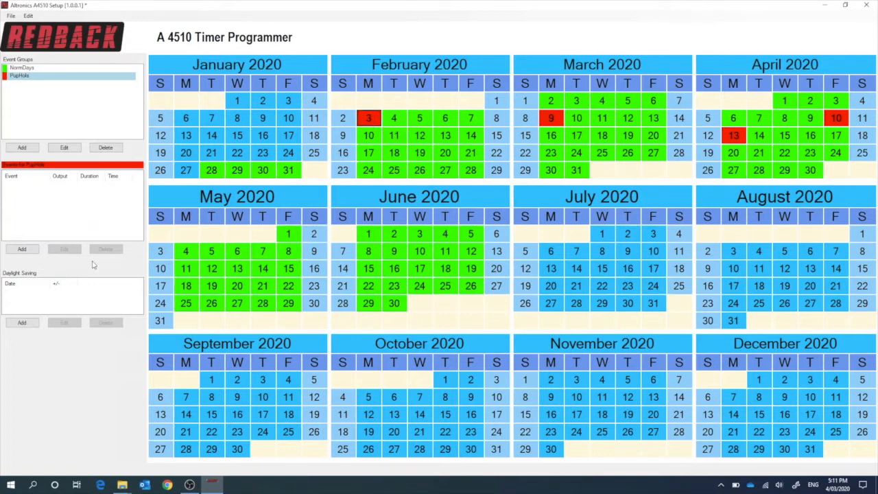
{"action": "left_click", "coordinate": [59, 69]}
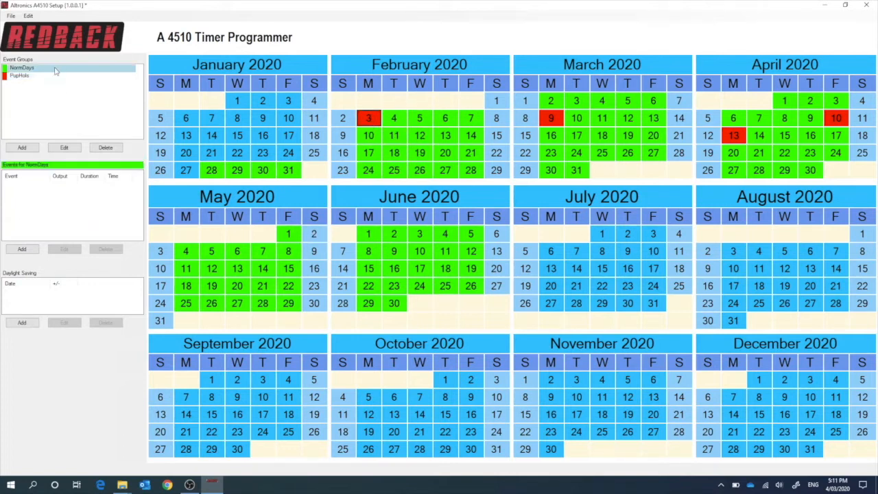
{"action": "left_click", "coordinate": [368, 118]}
- Add a blue event group named Sports and assign it to 3 February 2020
{"action": "left_click", "coordinate": [23, 148]}
{"action": "type", "text": "Sports"}
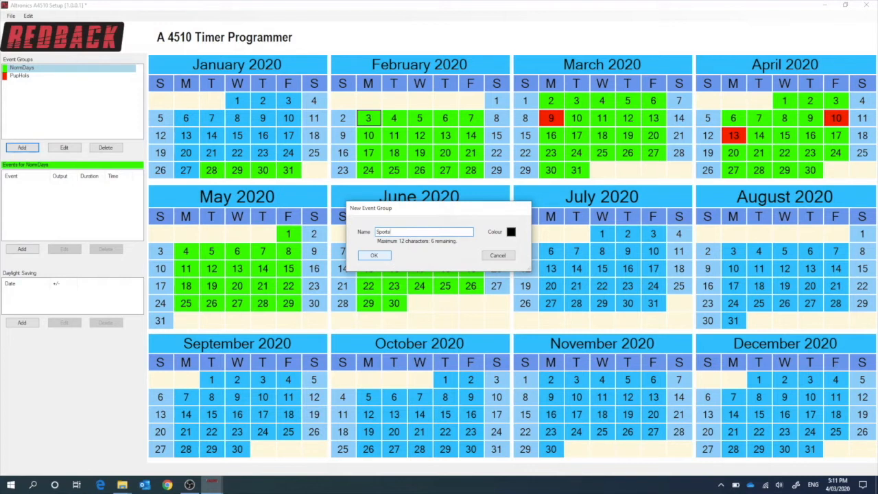
{"action": "left_click", "coordinate": [511, 232]}
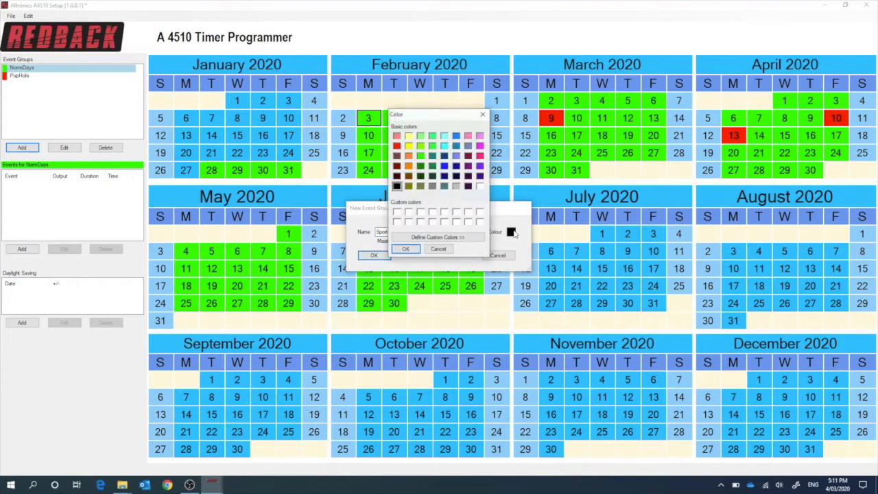
{"action": "left_click", "coordinate": [456, 146]}
{"action": "left_click", "coordinate": [406, 249]}
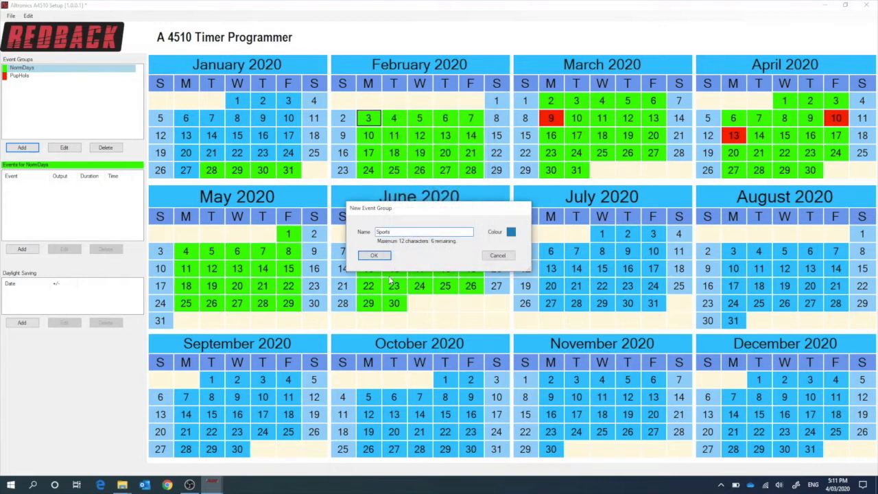
{"action": "left_click", "coordinate": [376, 255]}
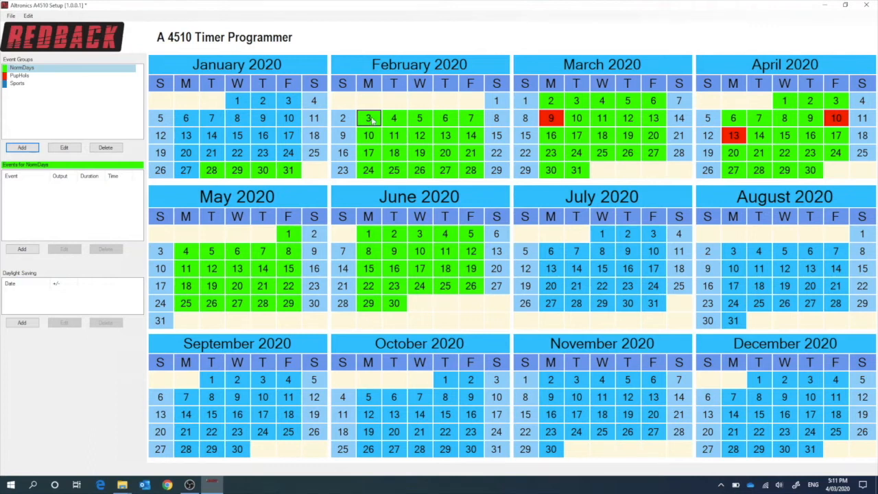
{"action": "left_click", "coordinate": [14, 84]}
{"action": "left_click", "coordinate": [369, 119]}
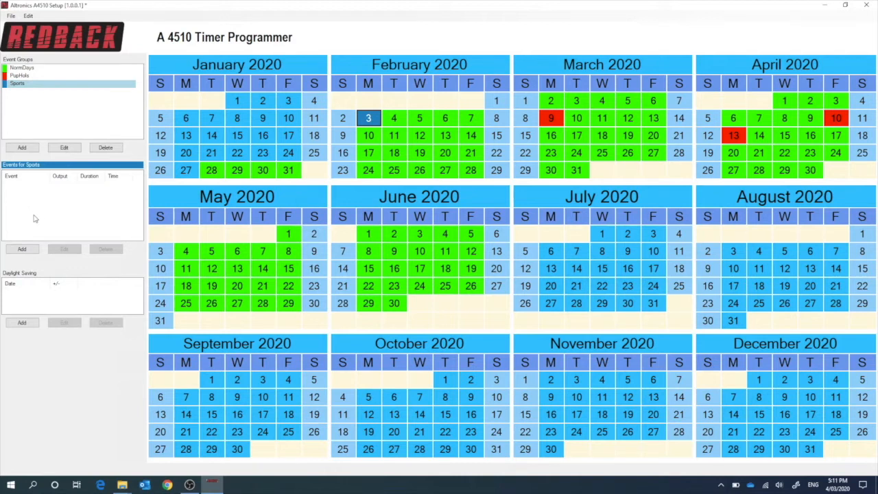
- Start a new event in the NormDays group named MonMus with a start time of 08:55:00
{"action": "left_click", "coordinate": [22, 67]}
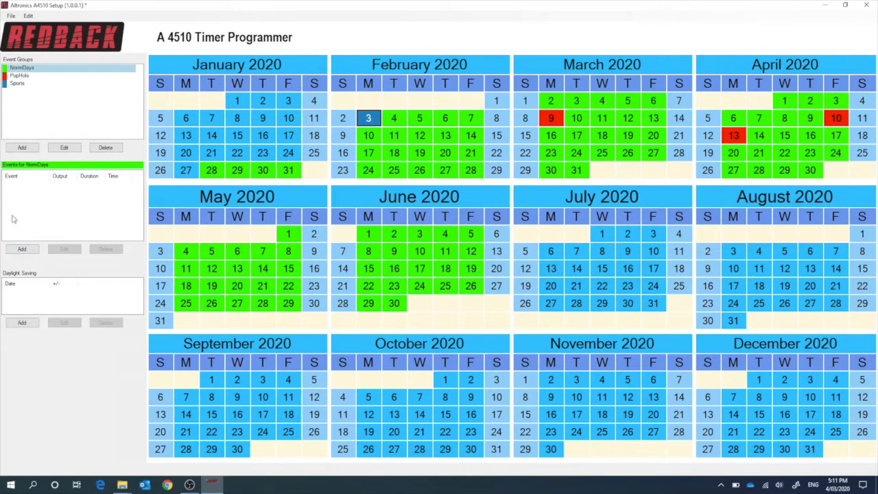
{"action": "left_click", "coordinate": [22, 250]}
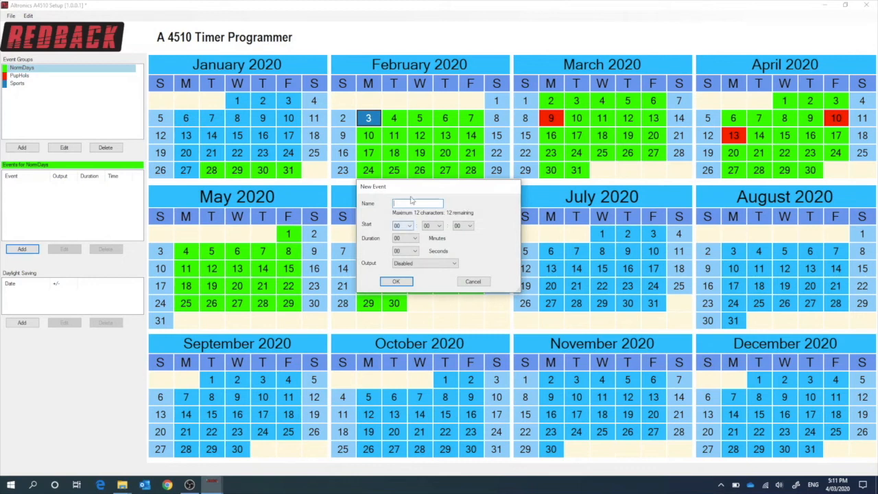
{"action": "type", "text": "MonMus"}
{"action": "left_click", "coordinate": [409, 225]}
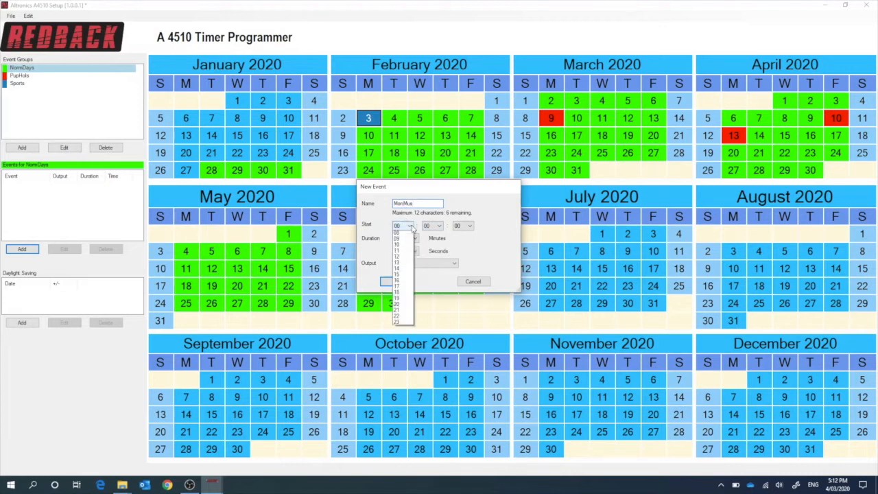
{"action": "left_click", "coordinate": [400, 282]}
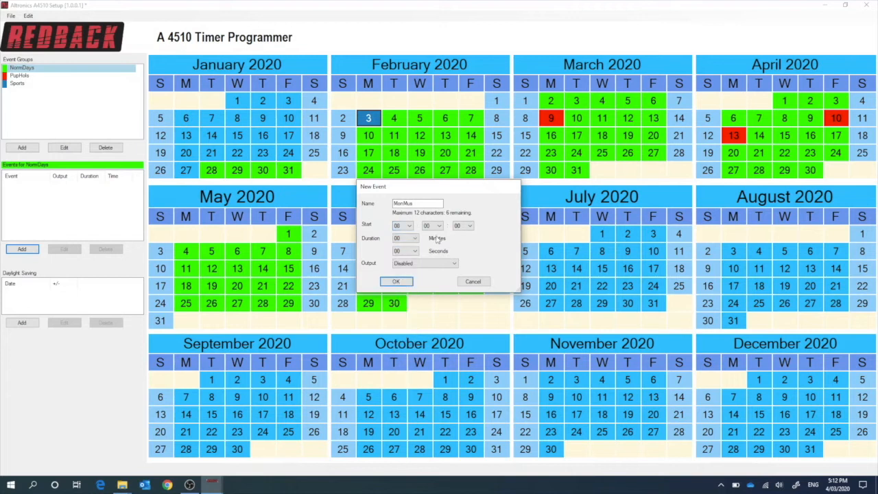
{"action": "left_click", "coordinate": [438, 227]}
{"action": "scroll", "coordinate": [455, 318], "scroll_direction": "down", "scroll_amount": 7}
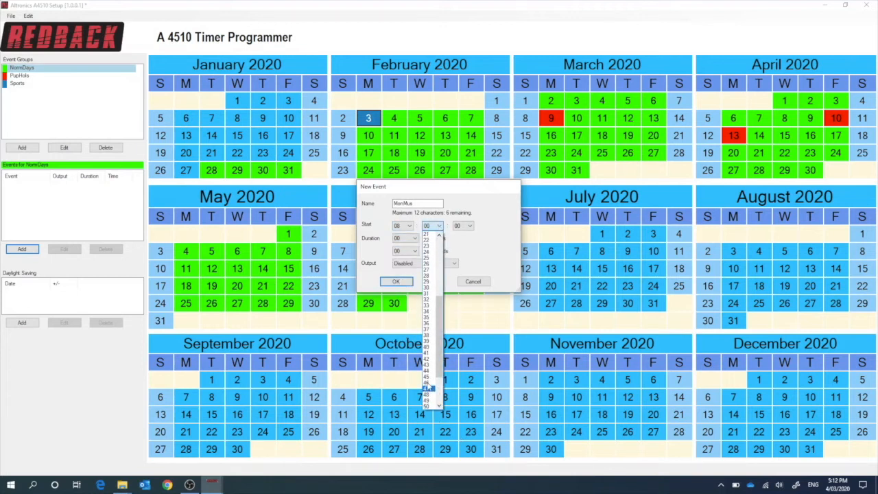
{"action": "scroll", "coordinate": [427, 370], "scroll_direction": "down", "scroll_amount": 3}
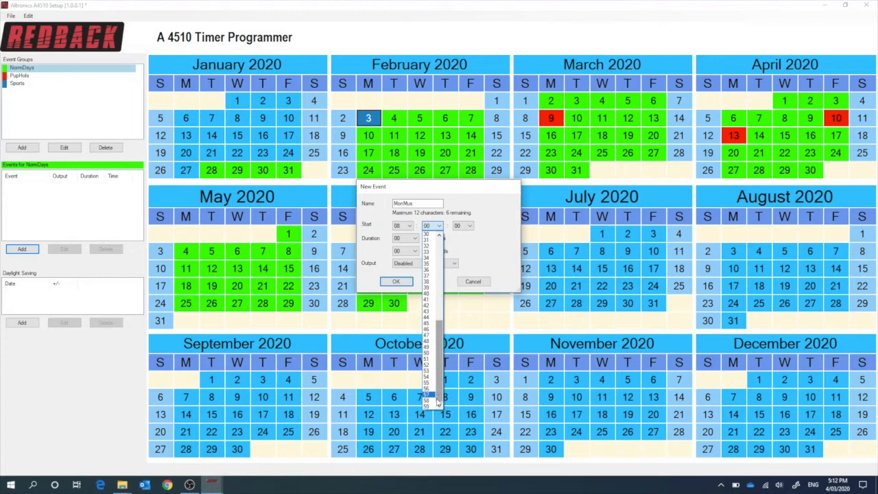
{"action": "left_click", "coordinate": [427, 383]}
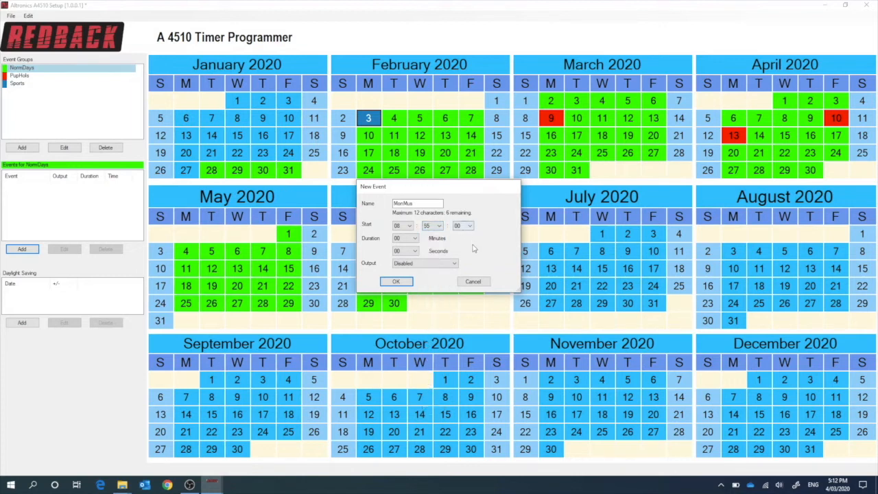
- Set the MonMus event's output to Pre-Bell and its duration to 4 minutes 59 seconds, and save the event
{"action": "left_click", "coordinate": [424, 264]}
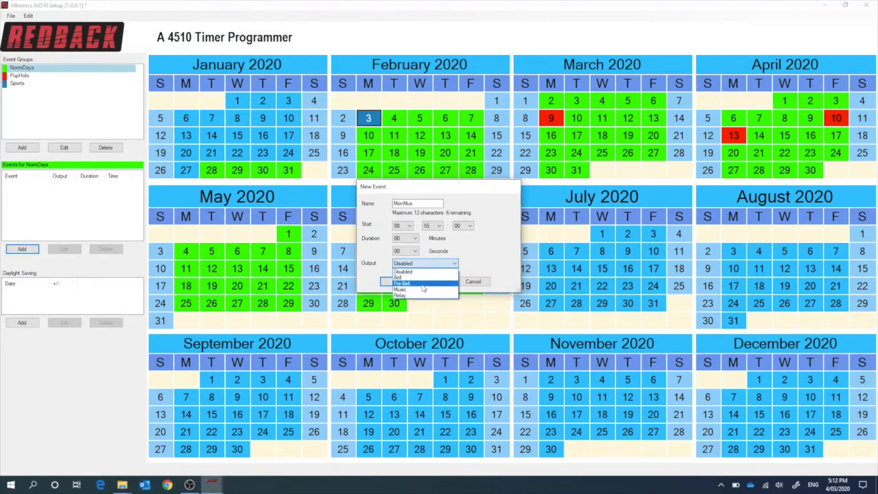
{"action": "left_click", "coordinate": [424, 283]}
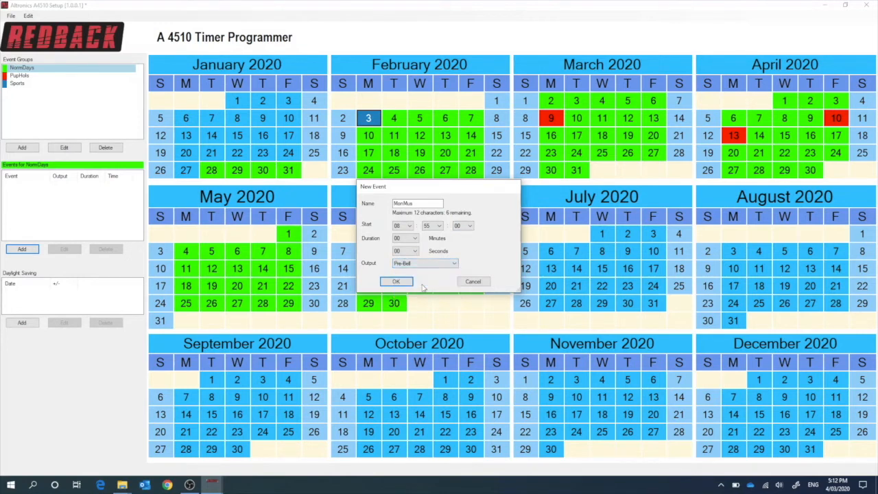
{"action": "left_click", "coordinate": [414, 238]}
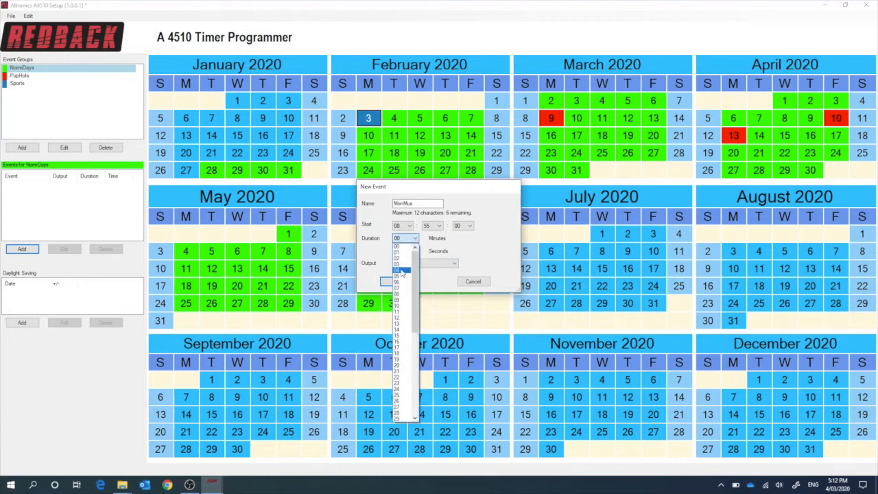
{"action": "left_click", "coordinate": [402, 271]}
{"action": "left_click", "coordinate": [418, 251]}
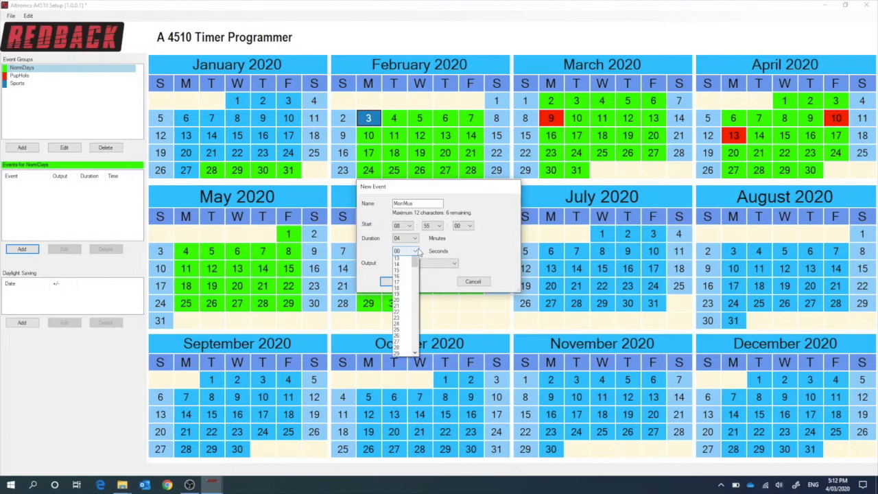
{"action": "left_click", "coordinate": [415, 369]}
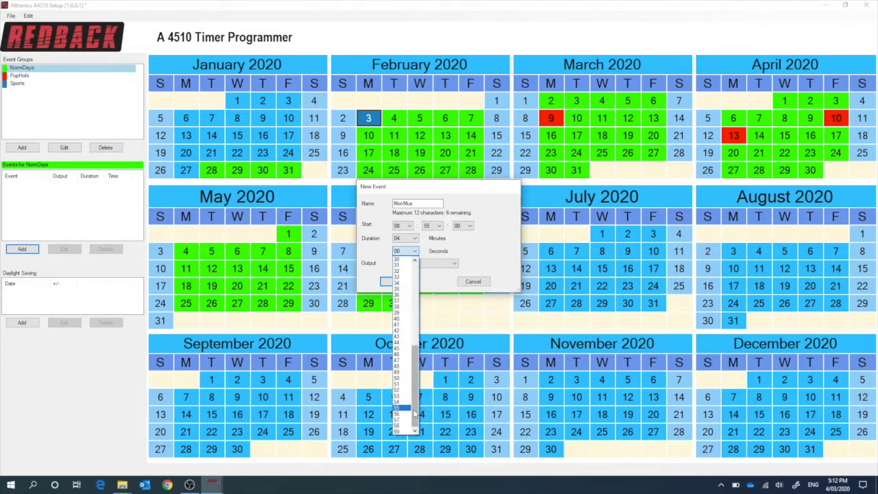
{"action": "left_click", "coordinate": [401, 432]}
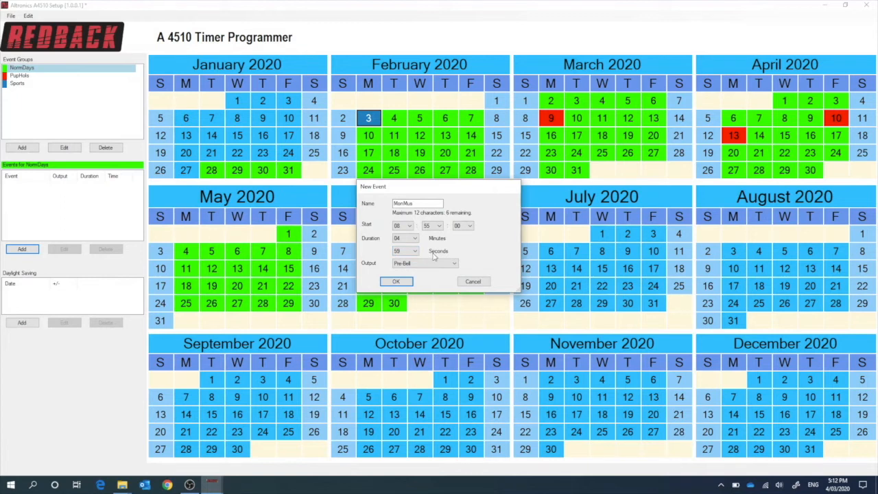
{"action": "left_click", "coordinate": [396, 283]}
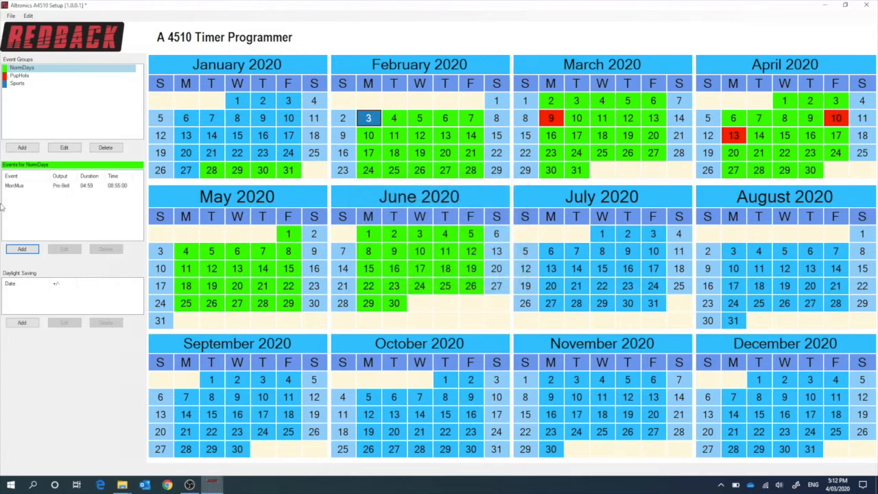
- Add a NormDays event named MornBell that starts at 09:00:00, with output Bell and a duration of 10 seconds
{"action": "left_click", "coordinate": [23, 250]}
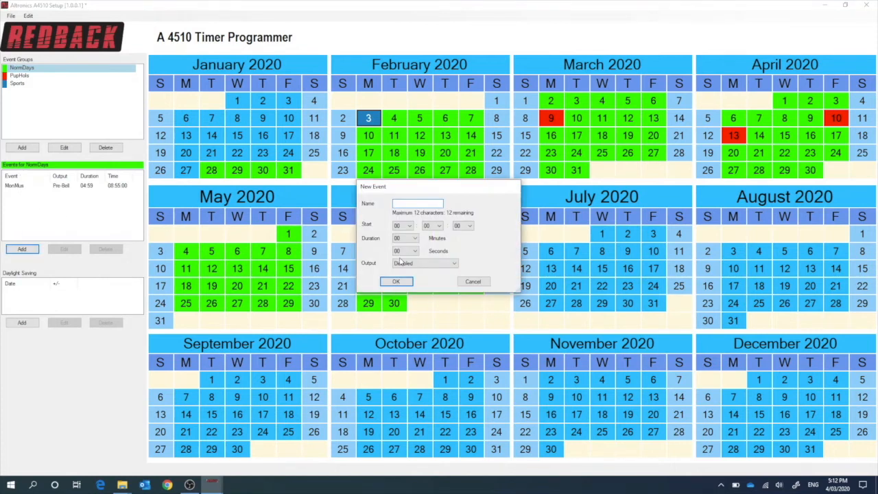
{"action": "type", "text": "MornBell"}
{"action": "left_click", "coordinate": [409, 226]}
{"action": "left_click", "coordinate": [404, 287]}
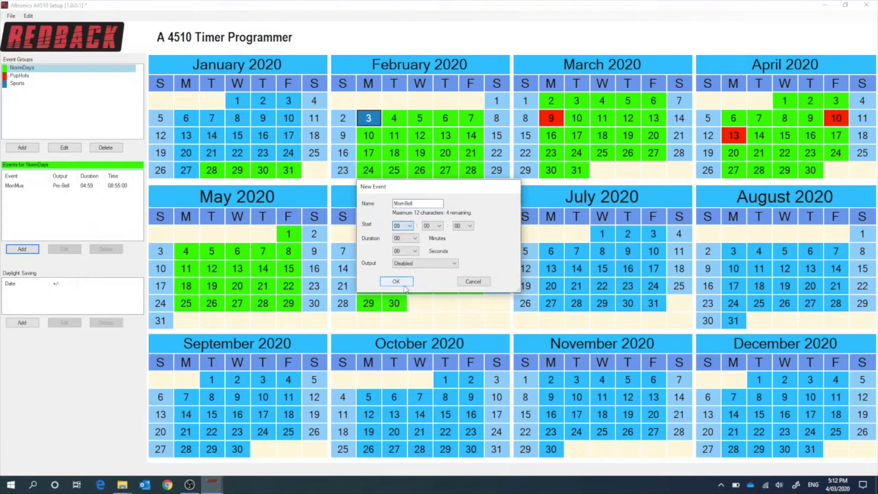
{"action": "left_click", "coordinate": [420, 265]}
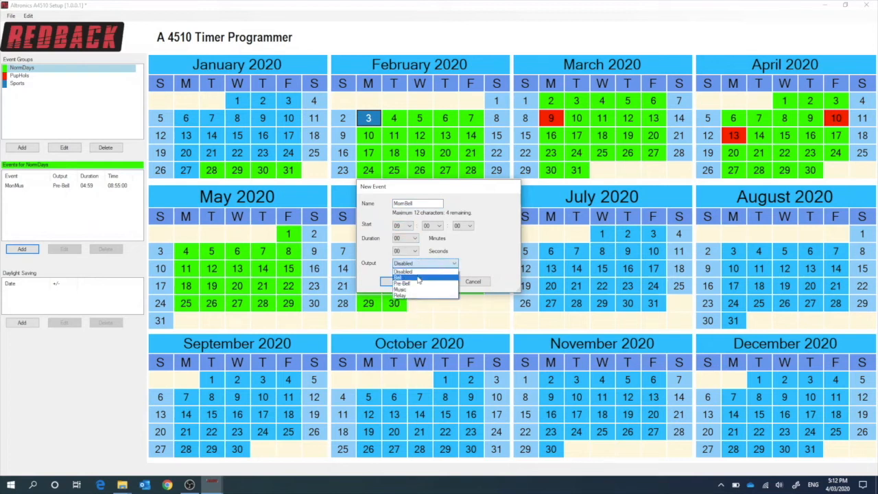
{"action": "left_click", "coordinate": [419, 278]}
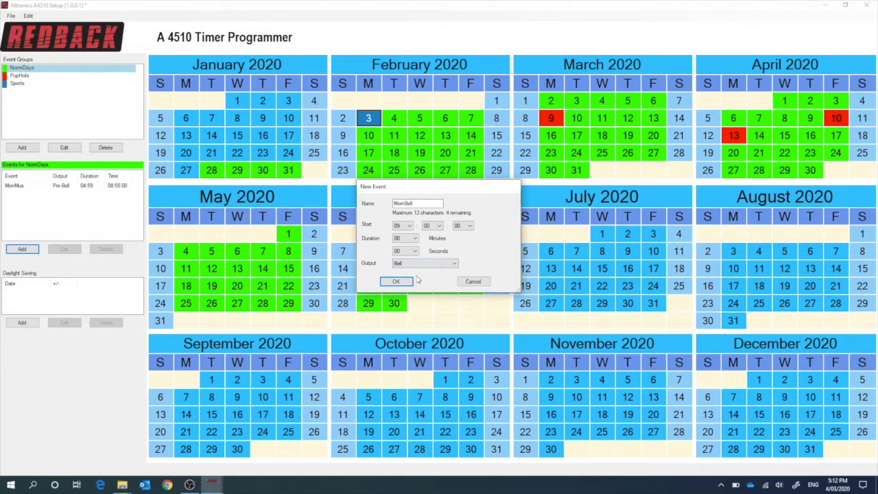
{"action": "left_click", "coordinate": [415, 252]}
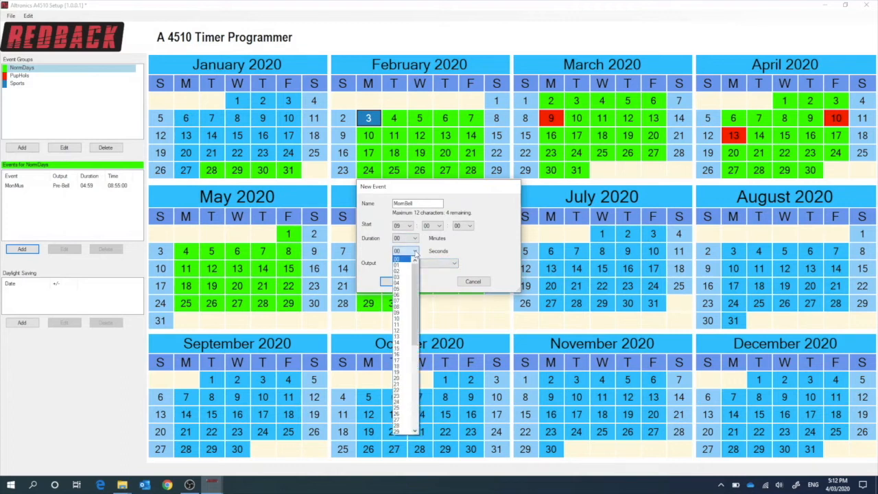
{"action": "left_click", "coordinate": [402, 322]}
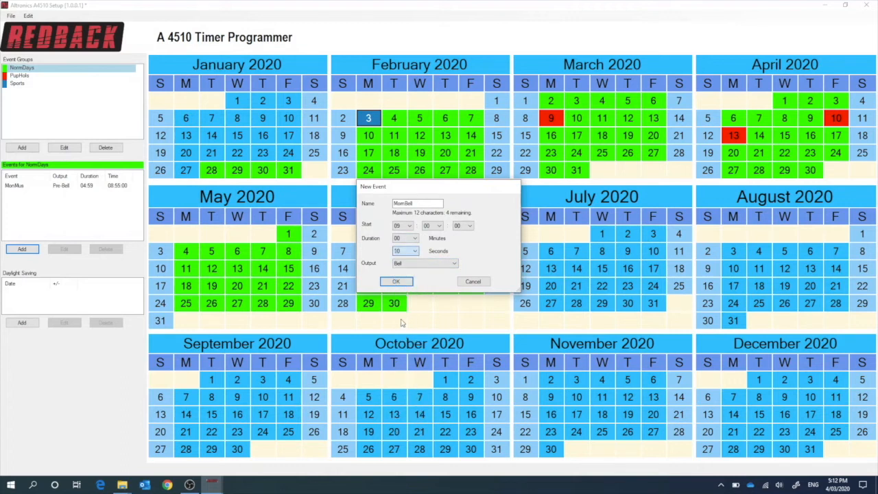
{"action": "left_click", "coordinate": [397, 282]}
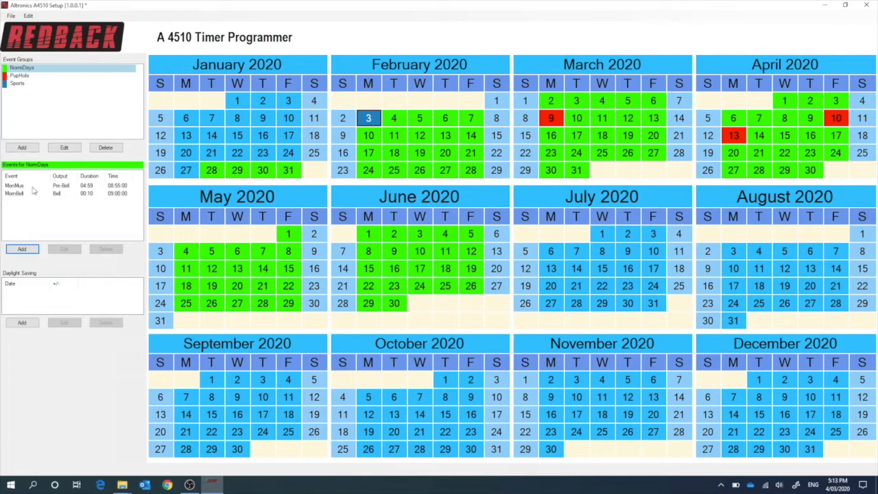
- Add a daylight saving change of +1 hour on Sunday 4 October 2020
{"action": "left_click", "coordinate": [23, 323]}
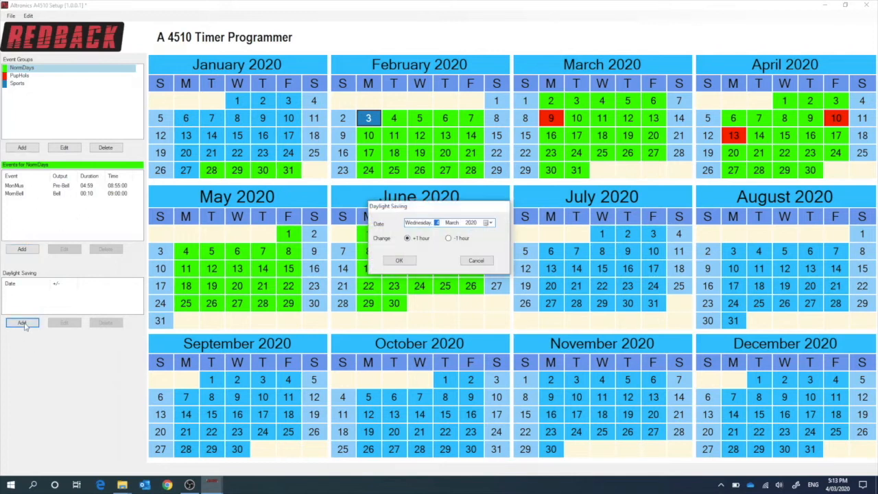
{"action": "left_click", "coordinate": [491, 225]}
{"action": "left_click", "coordinate": [502, 236]}
{"action": "left_click", "coordinate": [502, 236]}
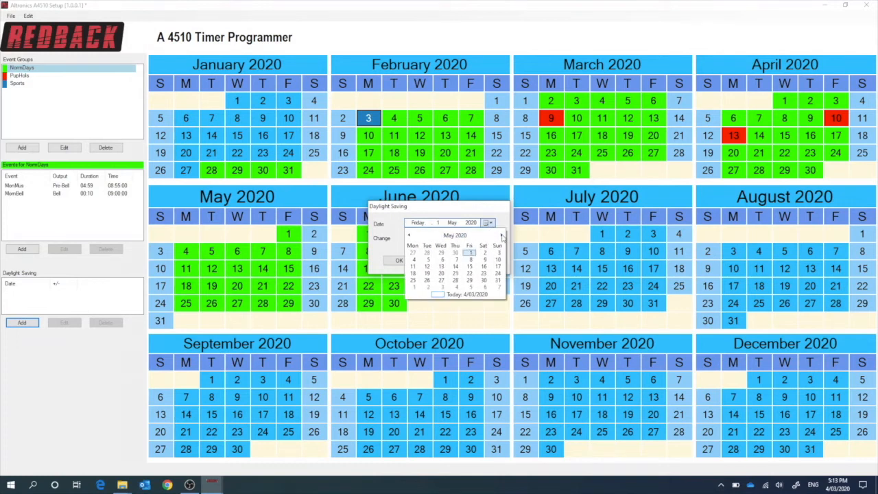
{"action": "left_click", "coordinate": [502, 236]}
{"action": "left_click", "coordinate": [501, 236]}
{"action": "left_click", "coordinate": [502, 236]}
{"action": "left_click", "coordinate": [501, 236]}
{"action": "left_click", "coordinate": [502, 236]}
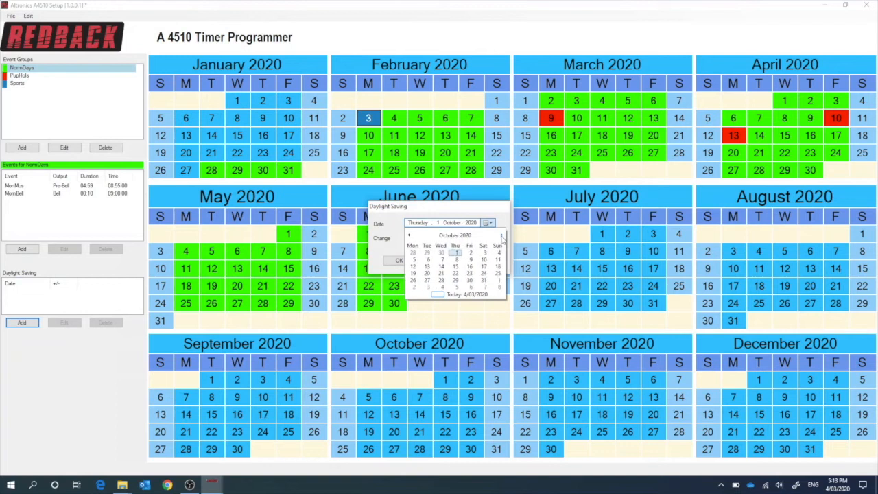
{"action": "left_click", "coordinate": [498, 252]}
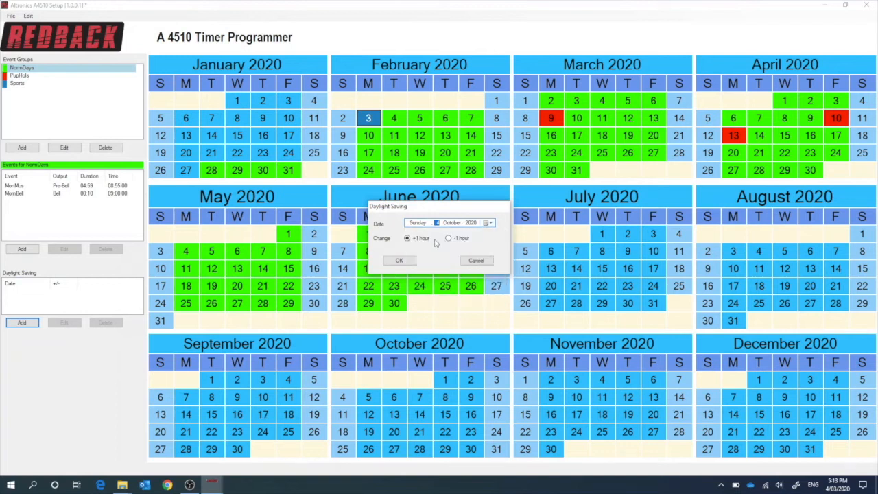
{"action": "left_click", "coordinate": [401, 261]}
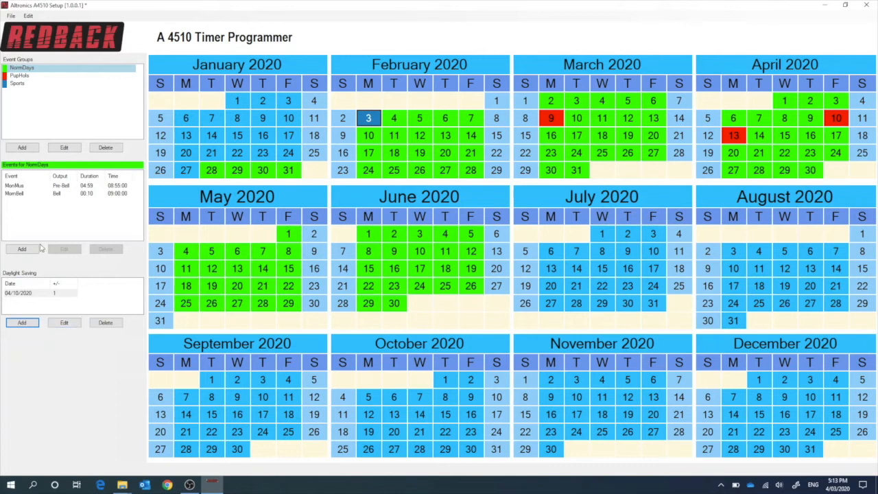
- Save the calendar under a new location, creating a folder named XYZ School inside A4510 Default SD CARD
{"action": "left_click", "coordinate": [11, 15]}
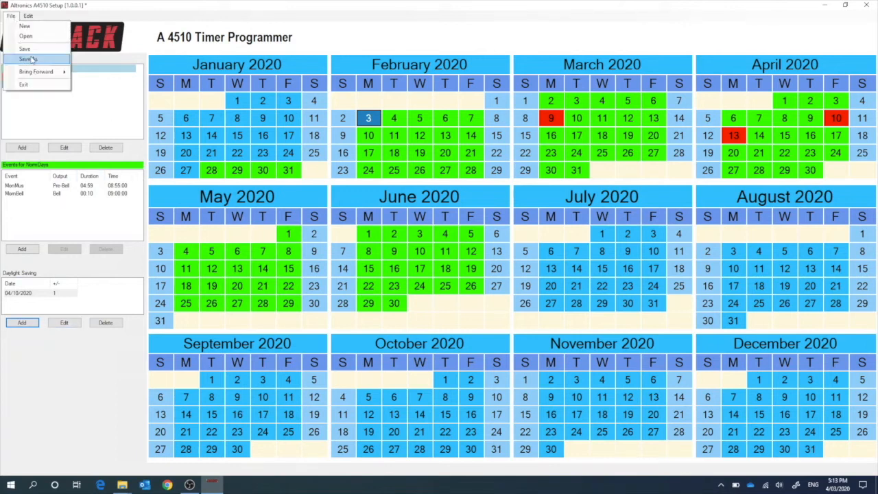
{"action": "left_click", "coordinate": [29, 60]}
{"action": "left_click", "coordinate": [405, 326]}
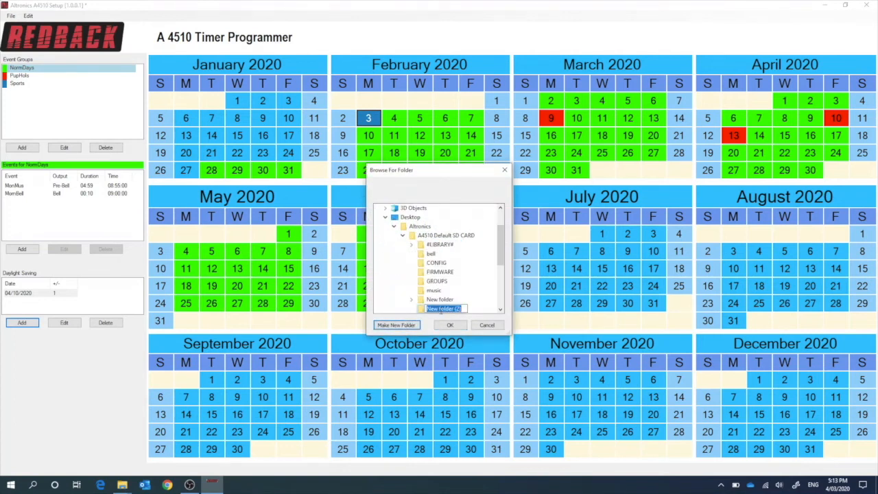
{"action": "type", "text": "XYZ Scholl"}
{"action": "left_click", "coordinate": [450, 325]}
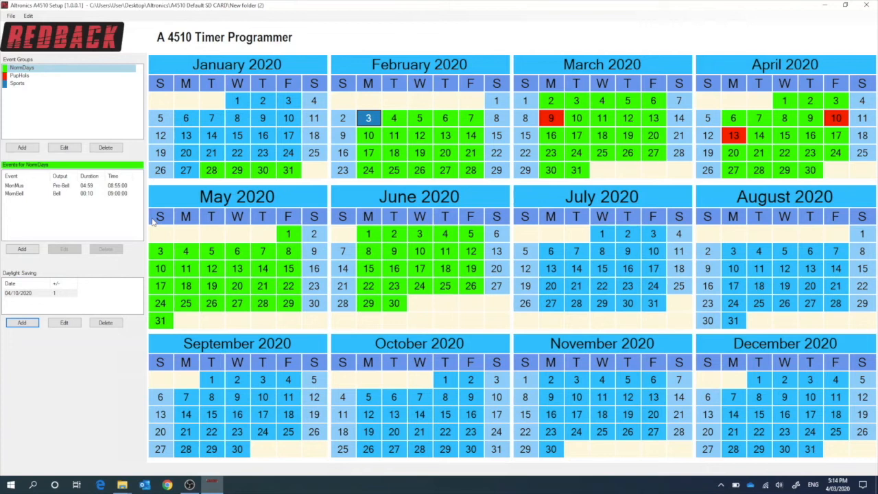
- Clear NormDays from the May 2020 Sundays and bring the calendar forward by months to 2021, keeping each group's day of week
{"action": "left_click", "coordinate": [153, 220]}
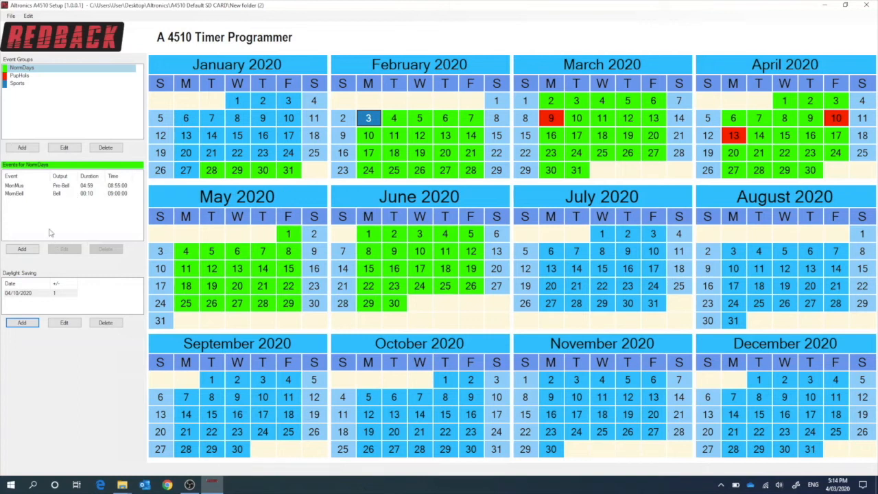
{"action": "left_click", "coordinate": [12, 17]}
{"action": "mouse_move", "coordinate": [29, 74]}
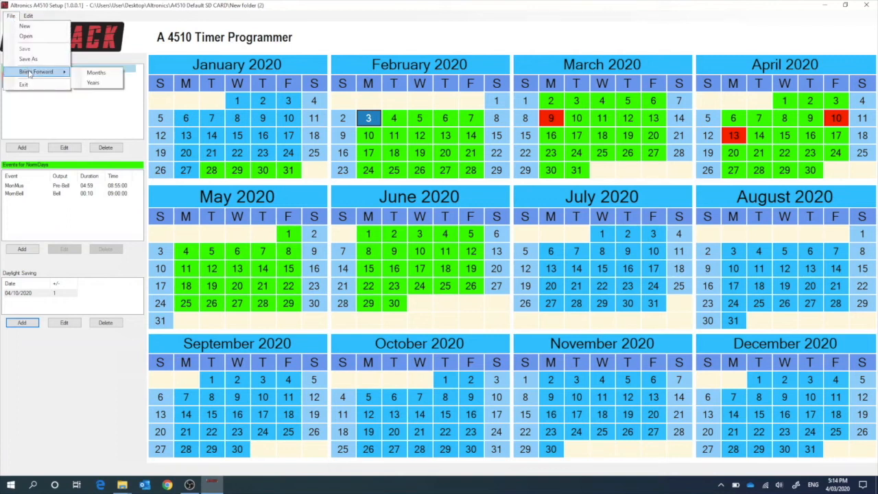
{"action": "left_click", "coordinate": [101, 73]}
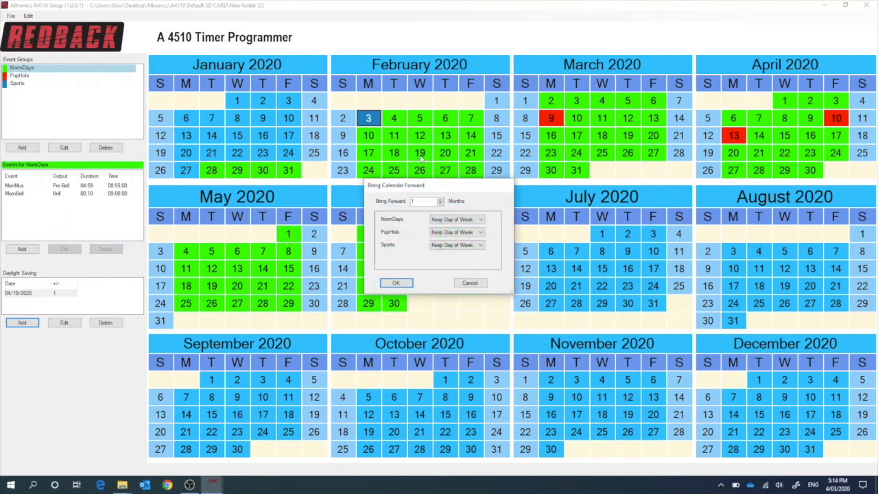
{"action": "left_click", "coordinate": [441, 200]}
{"action": "left_click", "coordinate": [440, 200]}
{"action": "left_click", "coordinate": [396, 284]}
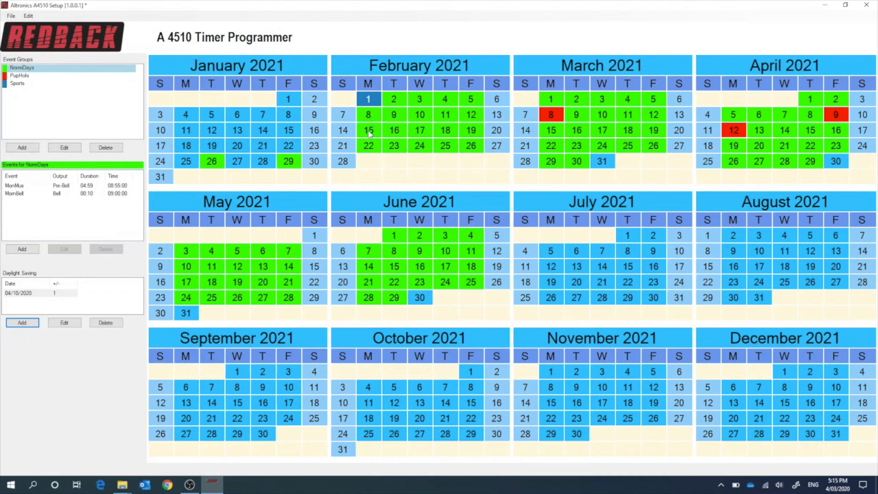
- Mark 23 January 2021 as NormDays and clear that day again
{"action": "left_click", "coordinate": [323, 150]}
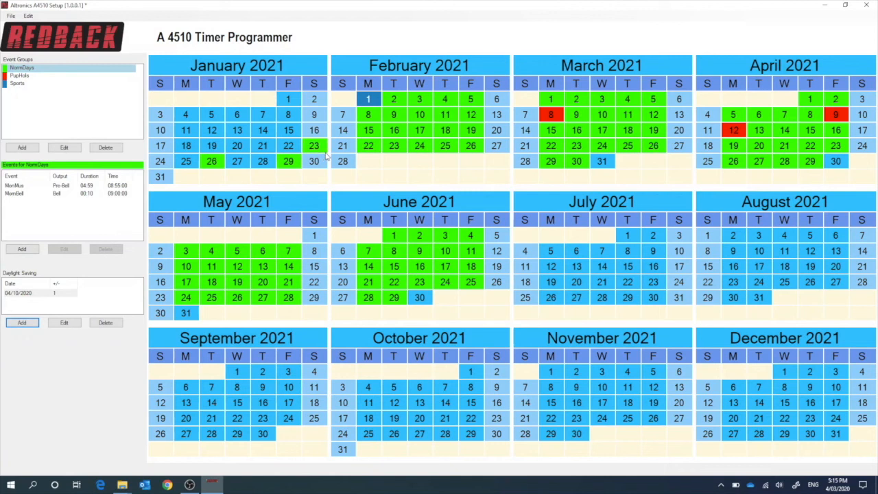
{"action": "left_click", "coordinate": [326, 155]}
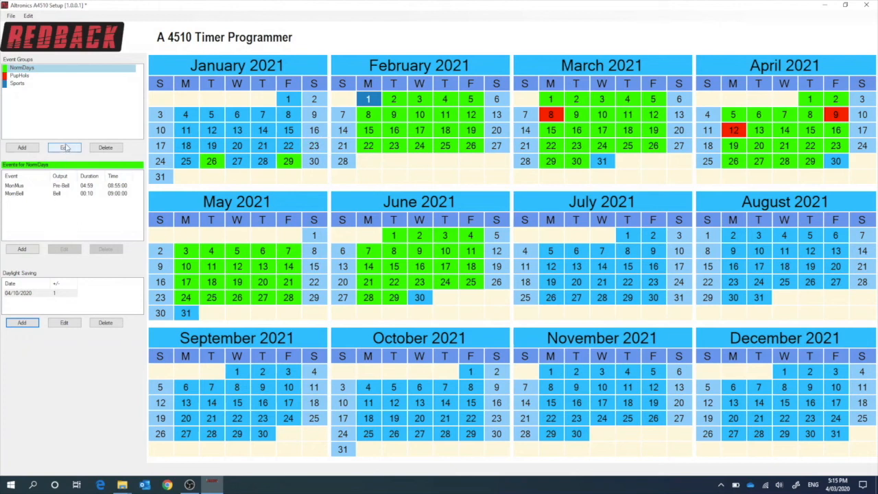
{"action": "left_click", "coordinate": [41, 195]}
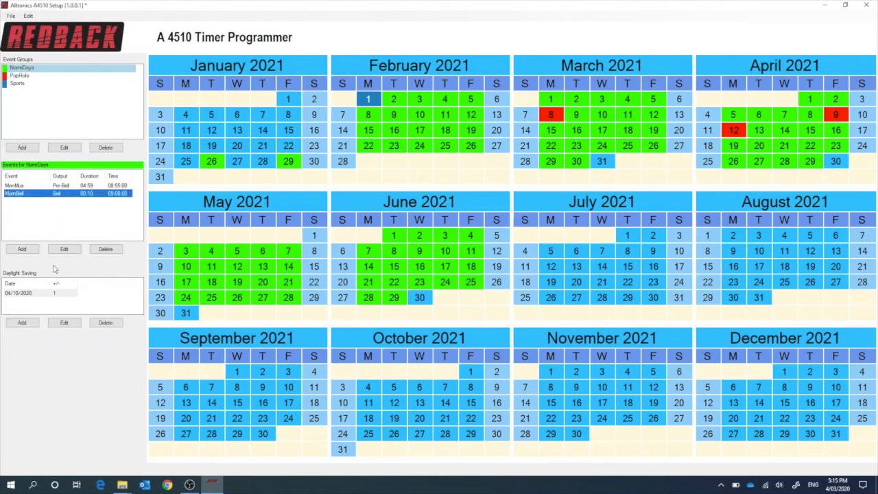
- Change 1 February 2021 to NormDays and assign 8 February 2021 to the Sports group
{"action": "left_click", "coordinate": [25, 68]}
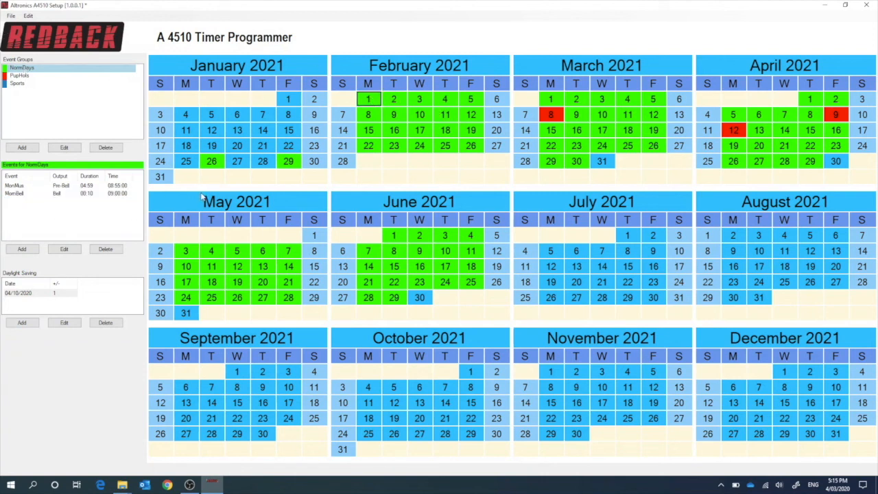
{"action": "left_click", "coordinate": [17, 84]}
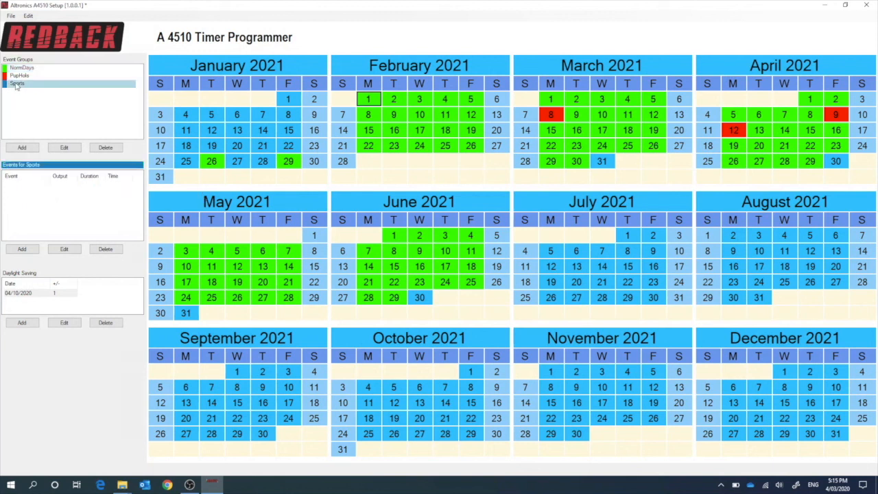
{"action": "left_click", "coordinate": [369, 115]}
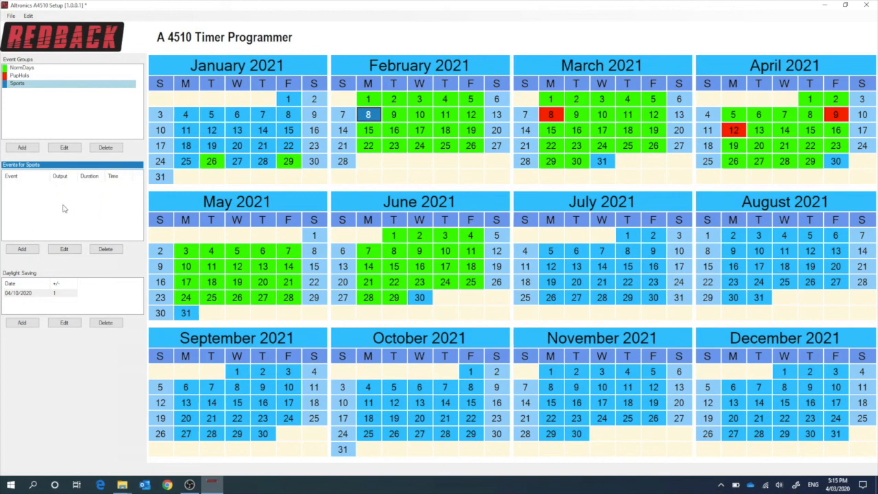